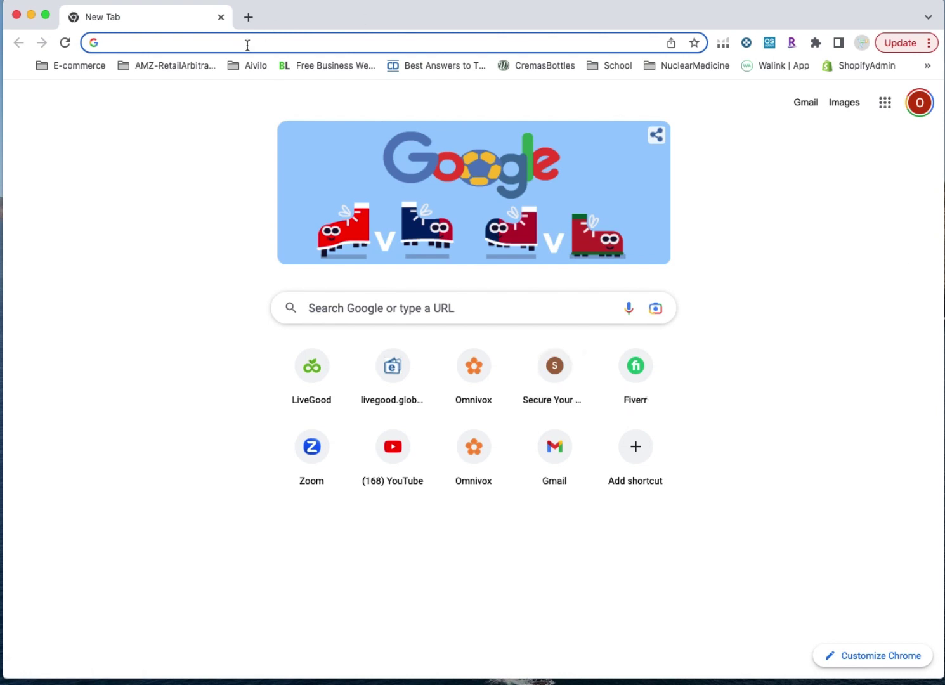
pyautogui.write('www.secure')
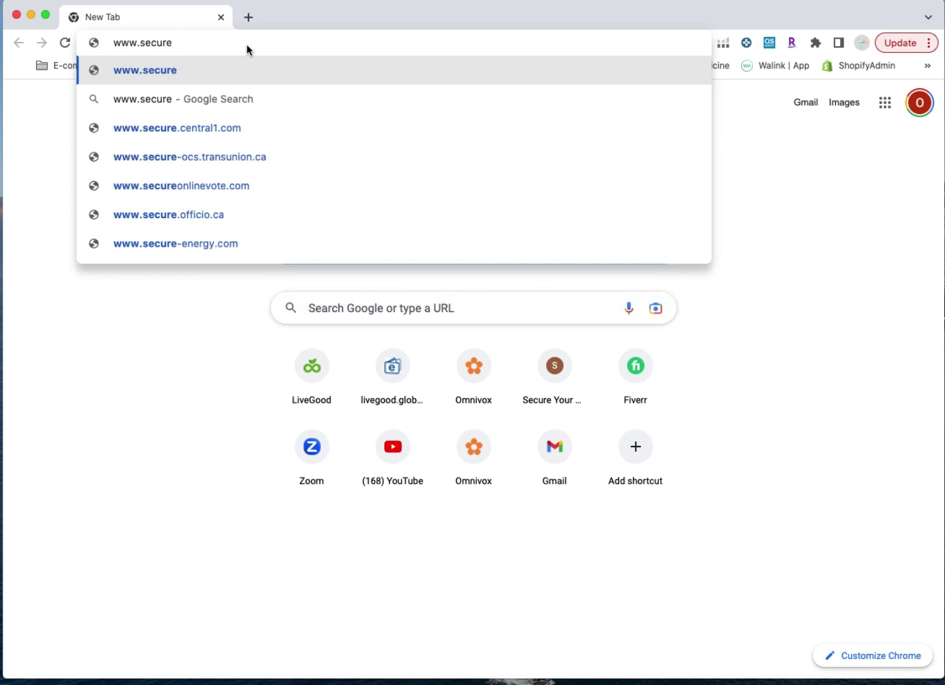
pyautogui.write('myposti')
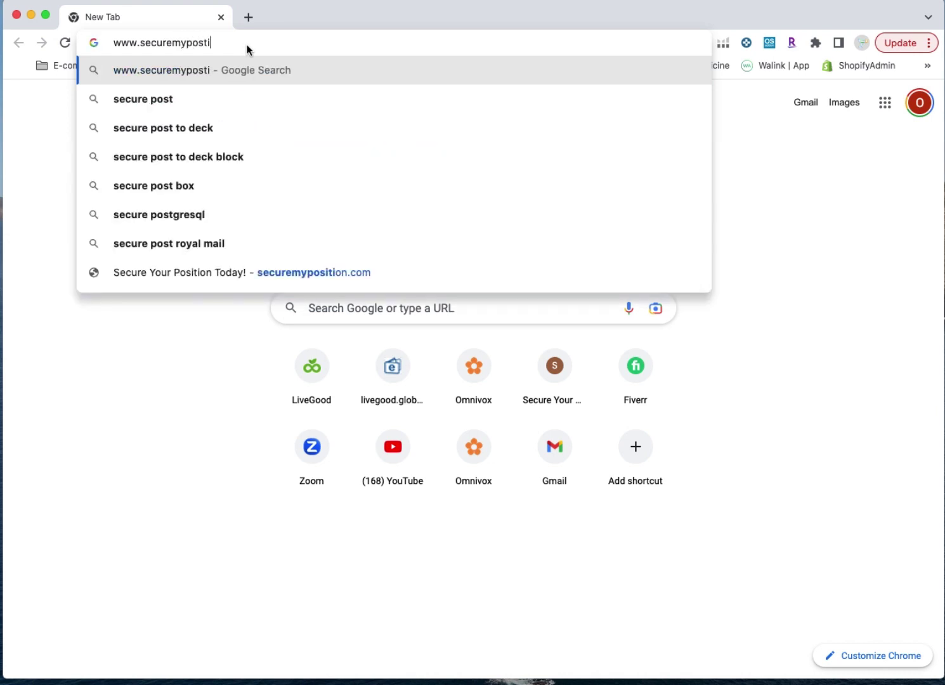
pyautogui.write('on')
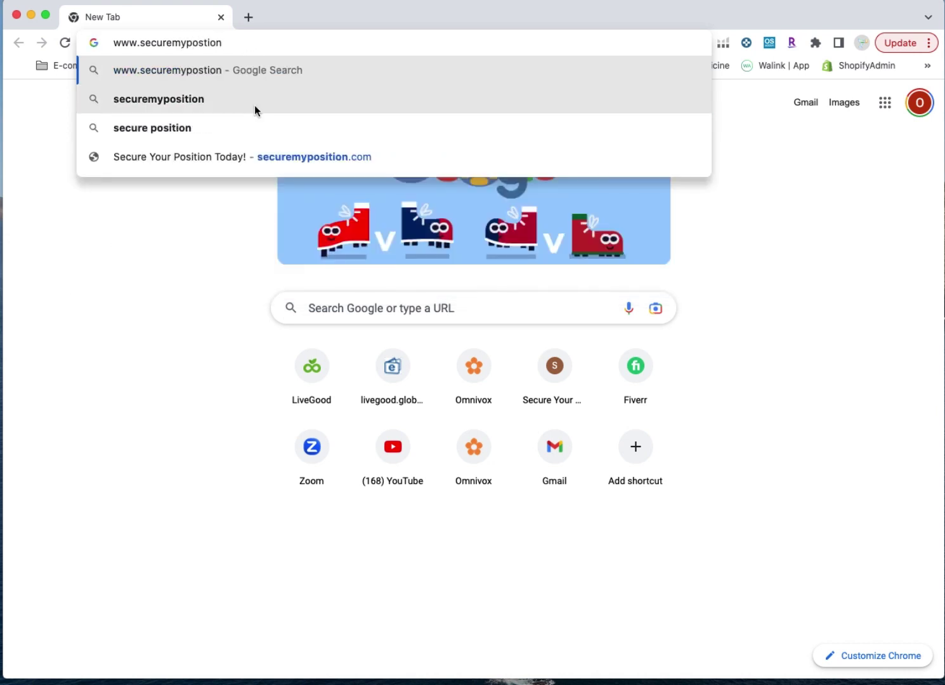
pyautogui.click(282, 163)
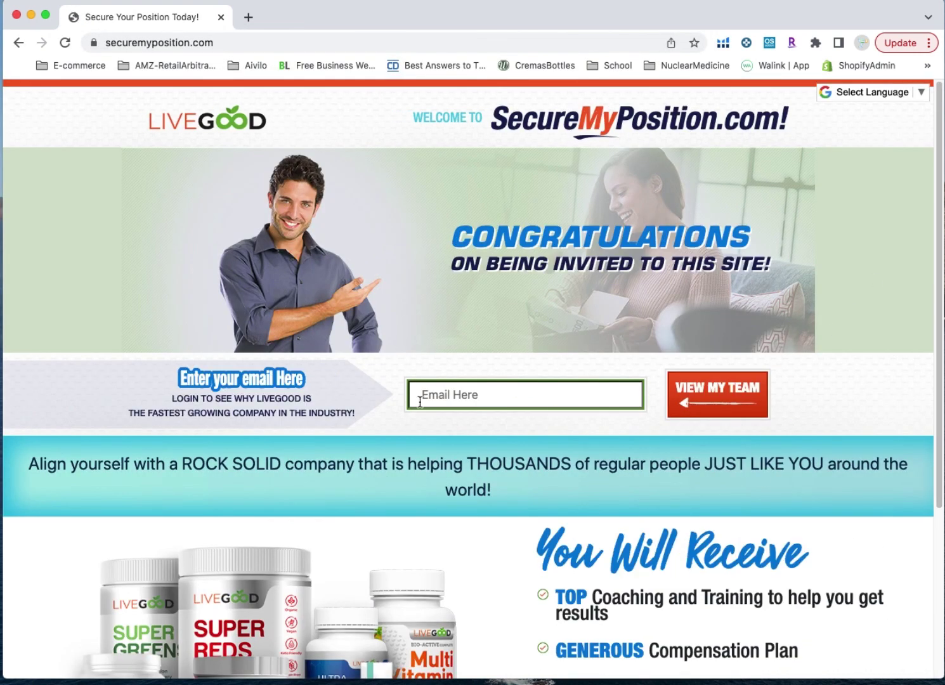
# Enter the member's e-mail address in the Email Here field and choose VIEW MY TEAM
pyautogui.click(432, 395)
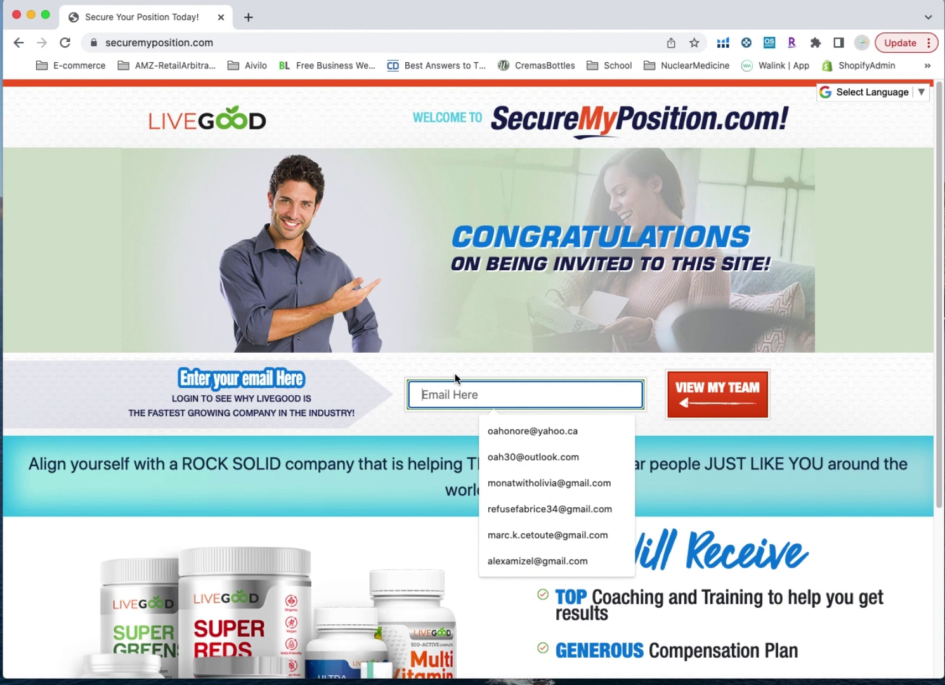
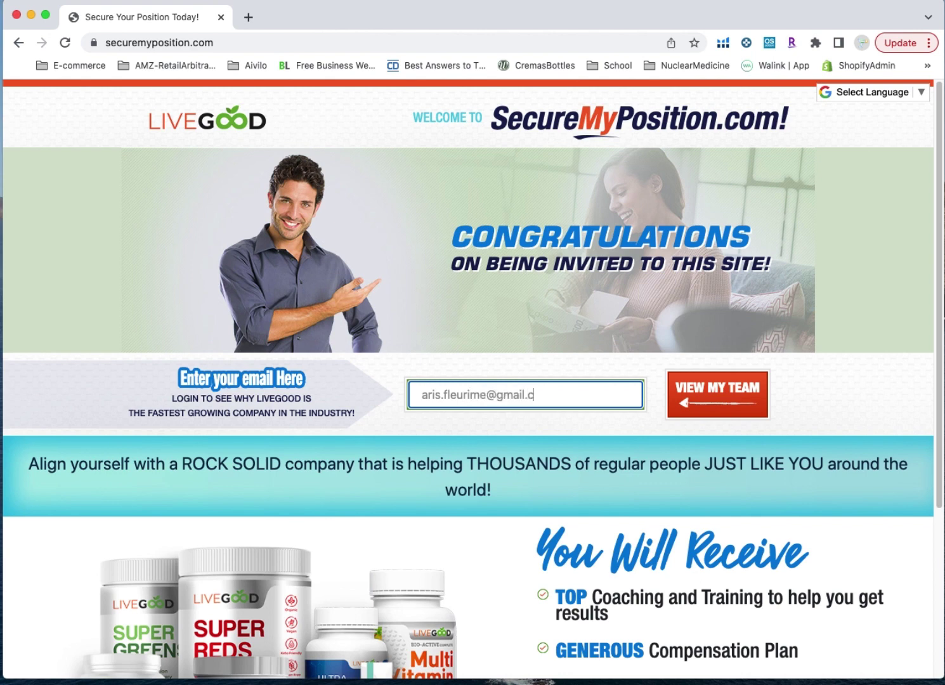
pyautogui.click(714, 393)
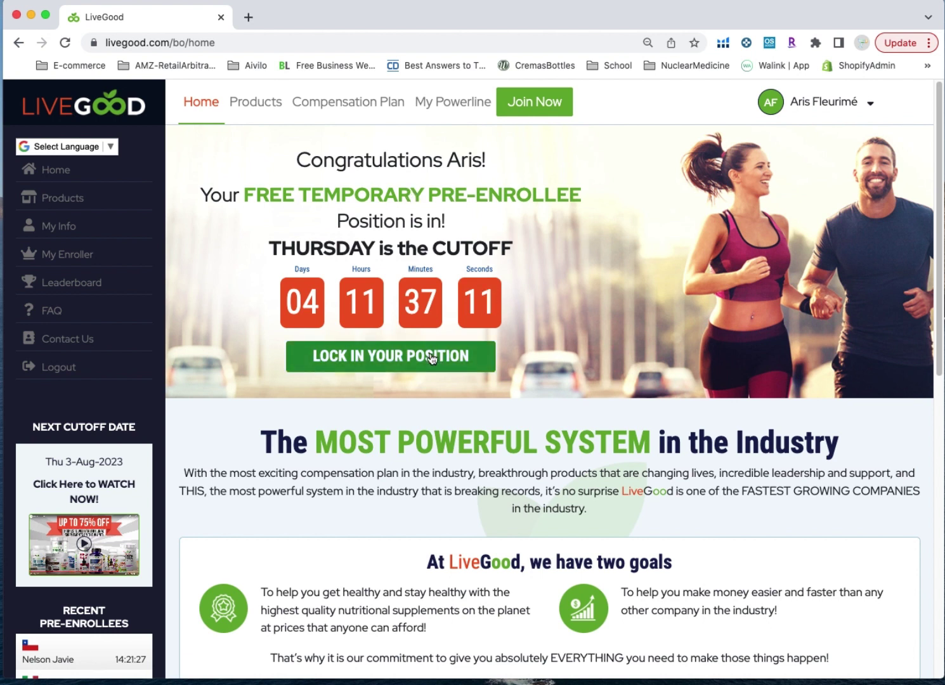
pyautogui.click(61, 259)
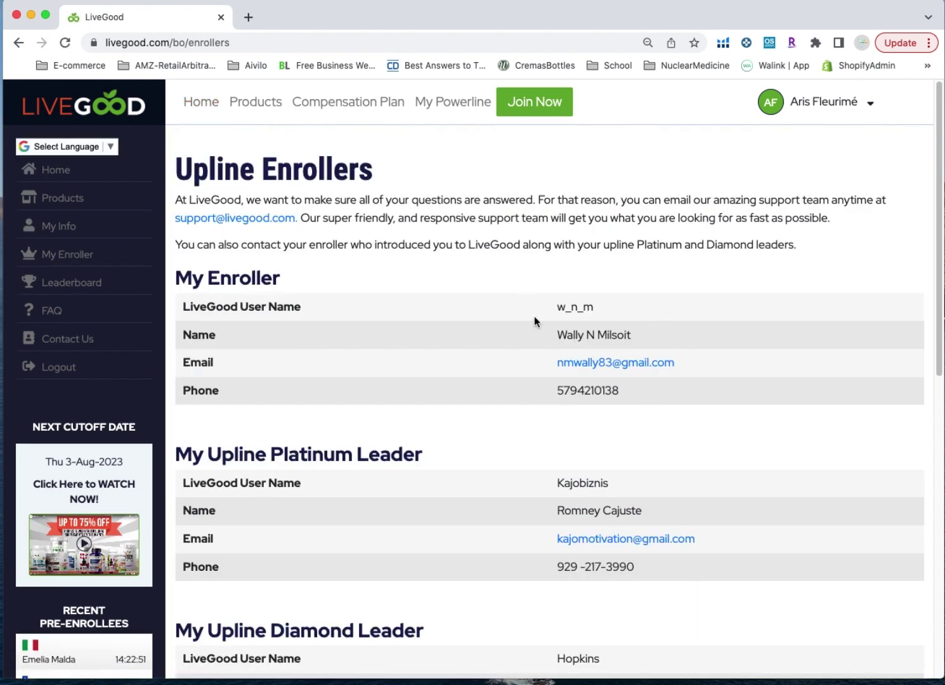
pyautogui.moveTo(711, 351); pyautogui.dragTo(665, 357)
pyautogui.moveTo(654, 523); pyautogui.dragTo(652, 605)
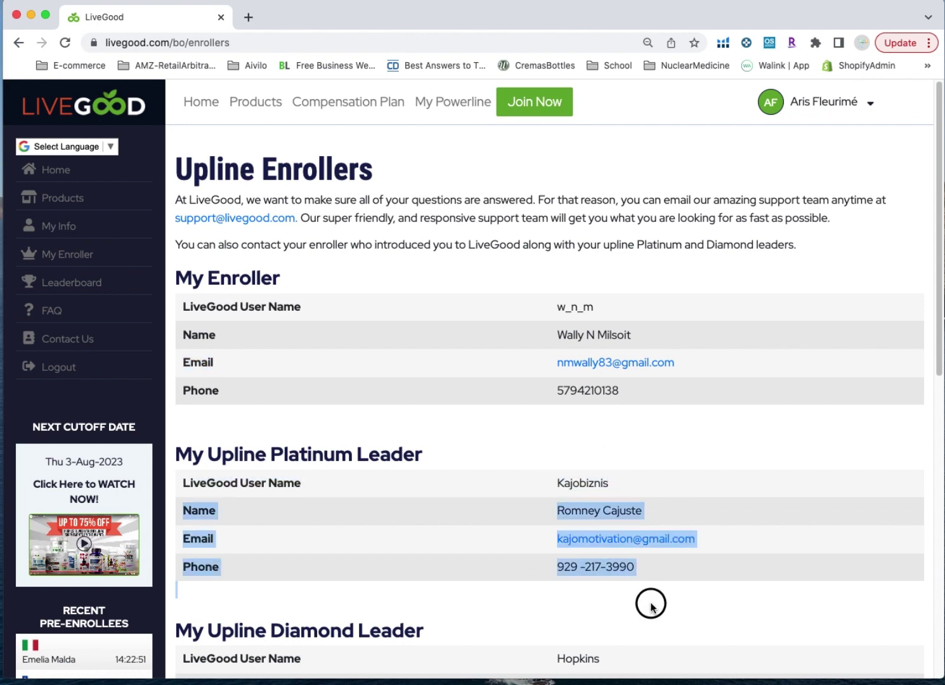
pyautogui.moveTo(647, 342); pyautogui.dragTo(552, 337)
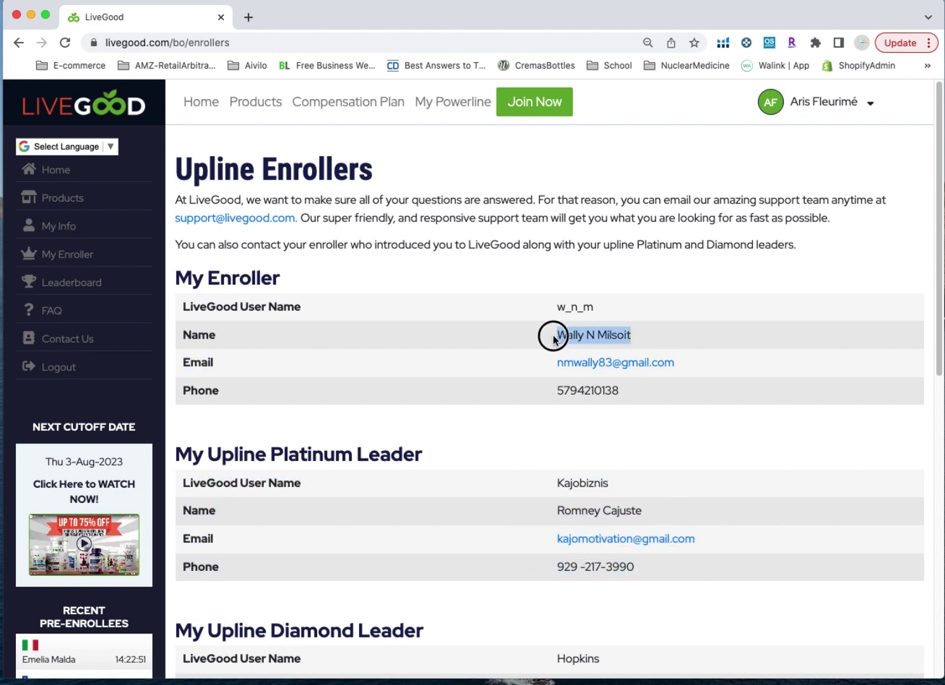
pyautogui.click(47, 170)
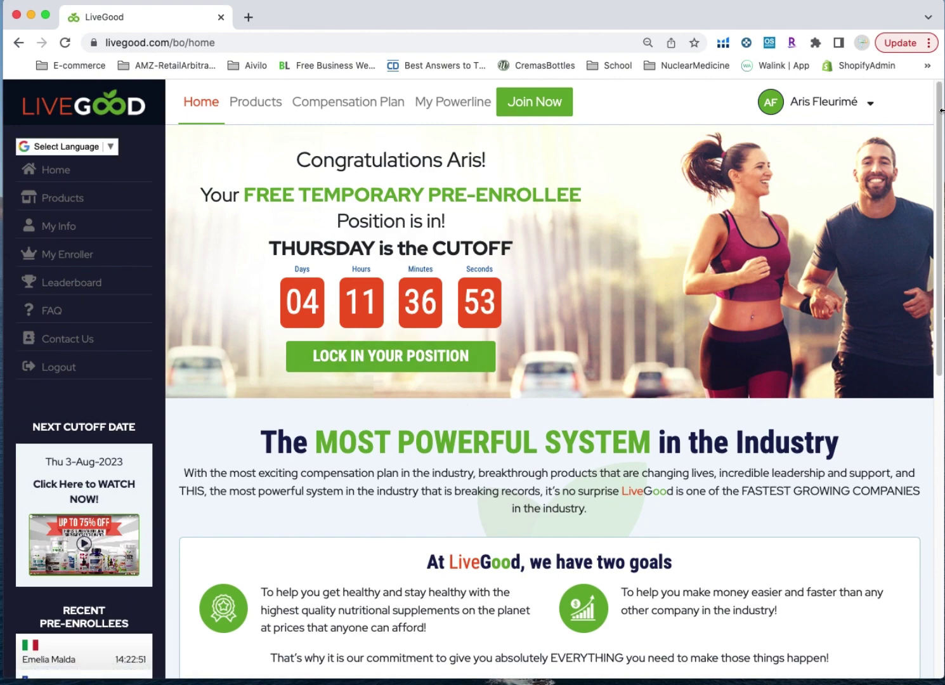
pyautogui.moveTo(937, 109); pyautogui.dragTo(937, 145)
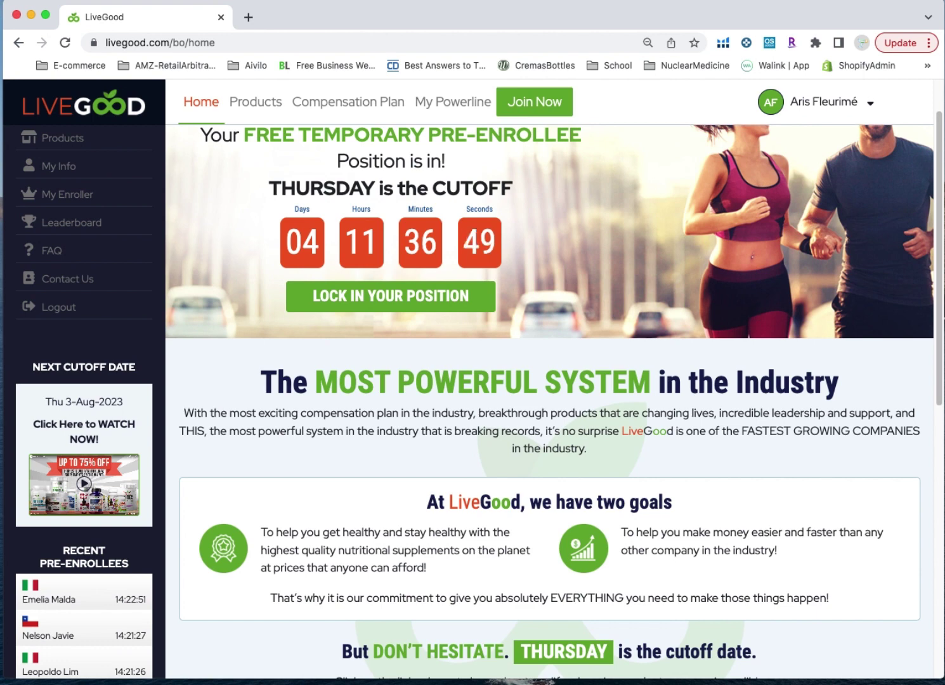
pyautogui.moveTo(937, 215); pyautogui.dragTo(929, 154)
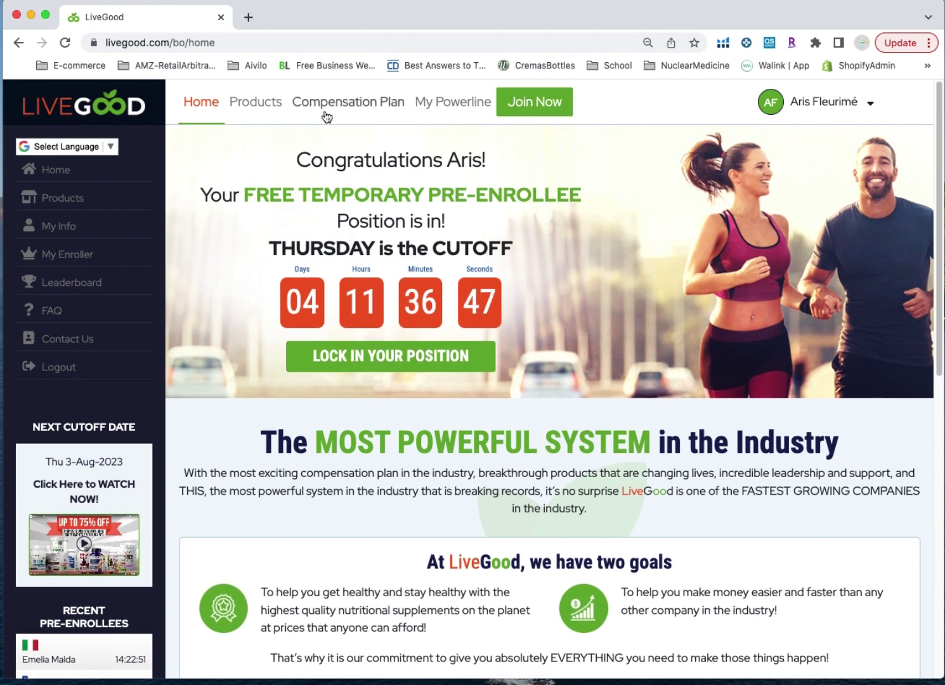
# Check the Powerline counts (911 Pre-Enrollees, 324 PAID Members), then open LOCK IN YOUR POSITION from Home
pyautogui.click(441, 104)
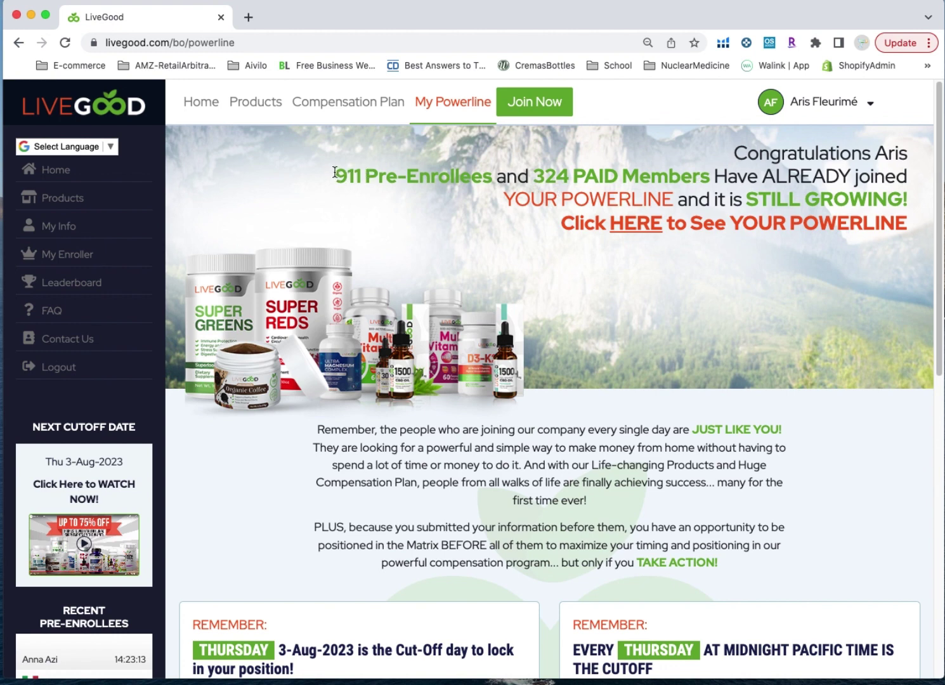
pyautogui.moveTo(334, 173); pyautogui.dragTo(494, 170)
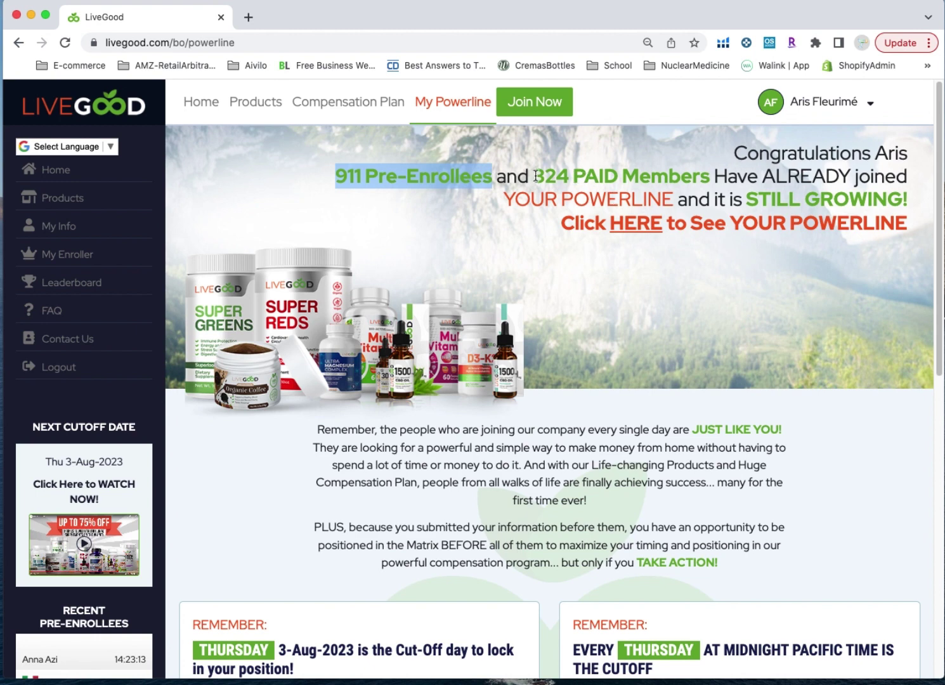
pyautogui.moveTo(533, 176); pyautogui.dragTo(711, 175)
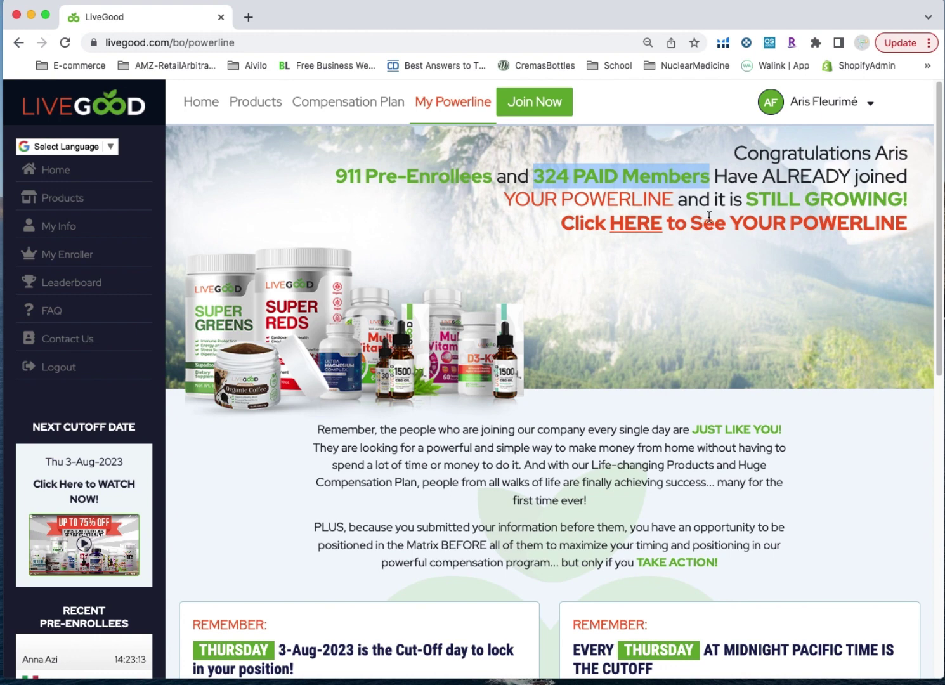
pyautogui.click(62, 178)
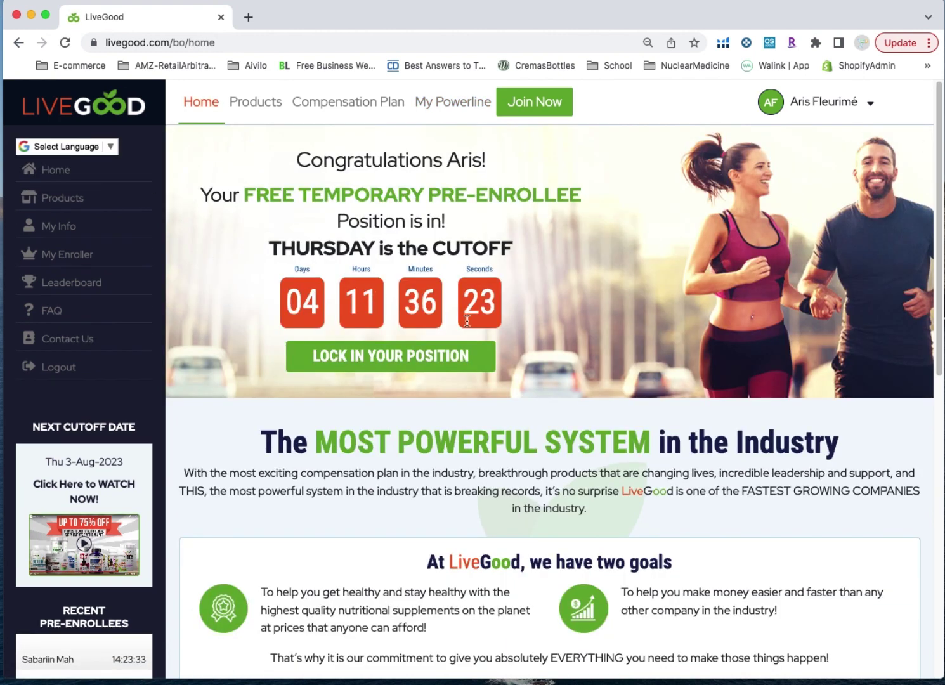
pyautogui.click(357, 360)
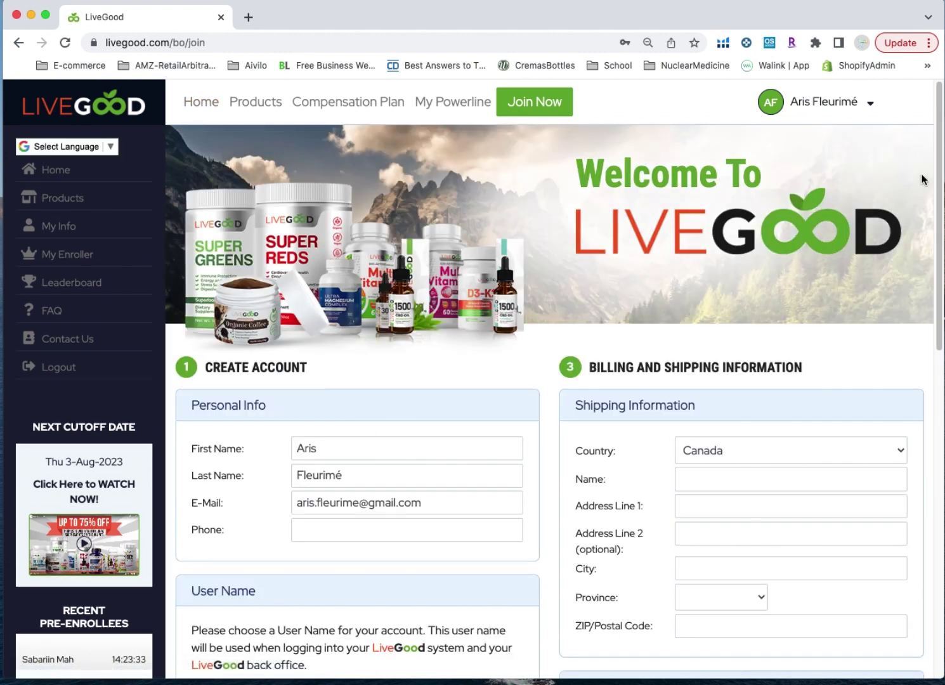
# Scroll past the User Name and New Password fields and expand the Payment Method dropdown
pyautogui.moveTo(932, 149); pyautogui.dragTo(930, 289)
pyautogui.click(312, 399)
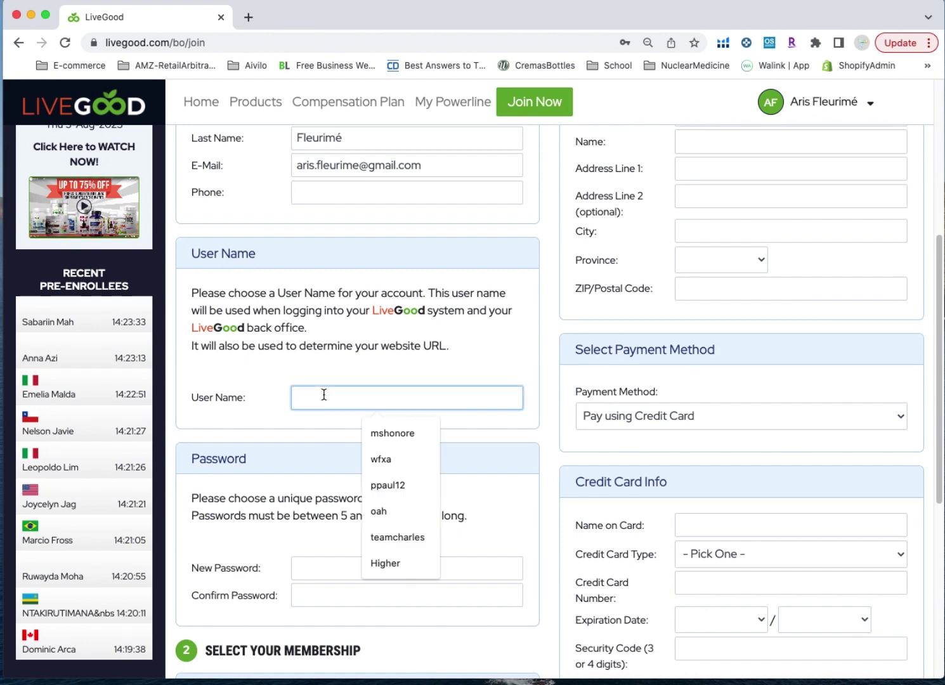
pyautogui.click(324, 571)
pyautogui.moveTo(934, 261); pyautogui.dragTo(937, 209)
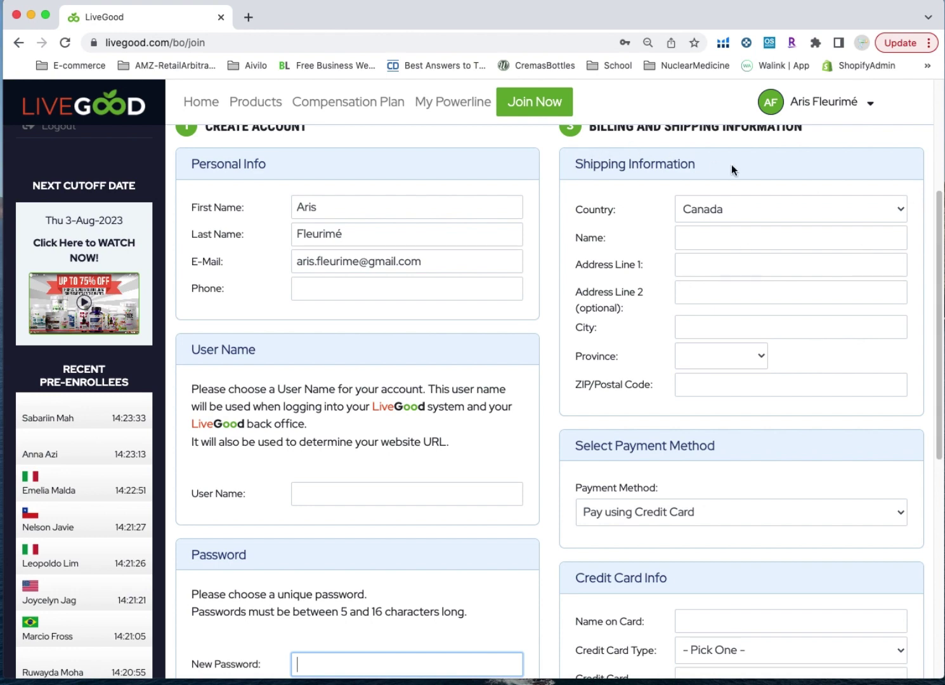
pyautogui.moveTo(939, 222); pyautogui.dragTo(938, 180)
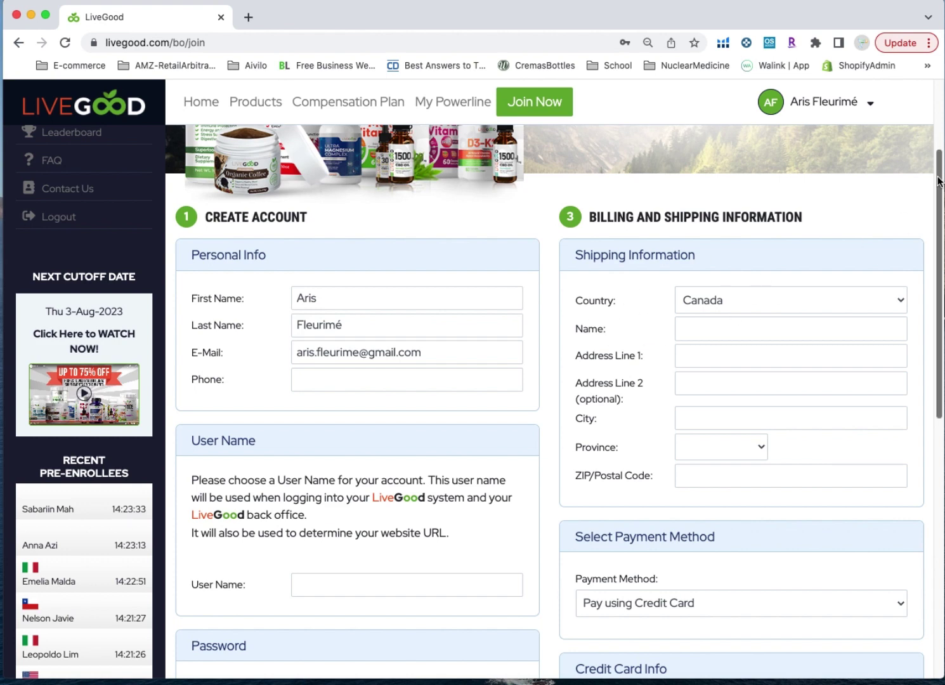
pyautogui.moveTo(938, 182); pyautogui.dragTo(930, 291)
pyautogui.click(620, 366)
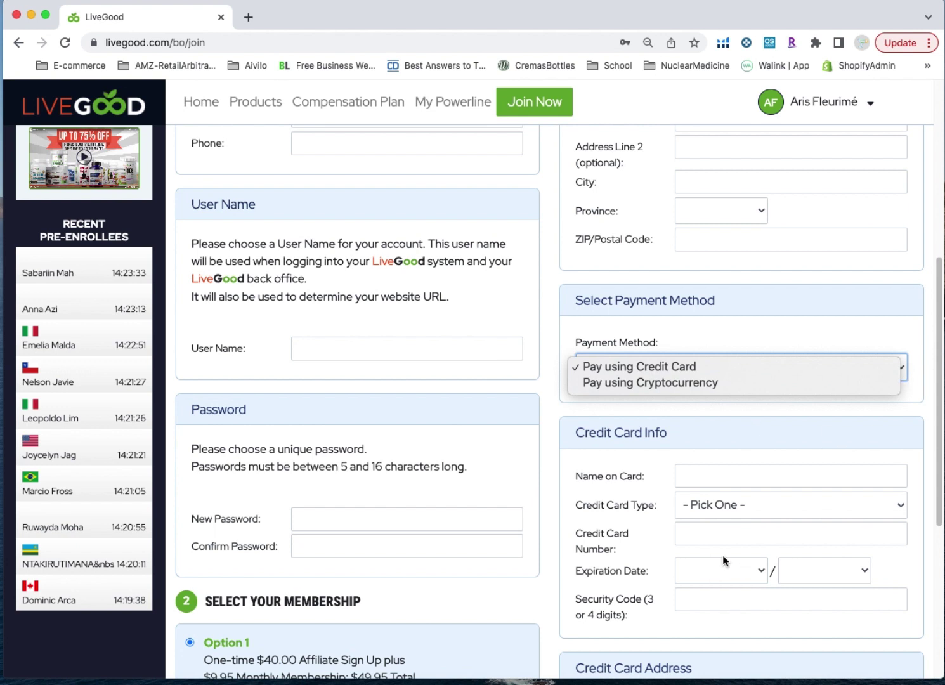
pyautogui.press('super+shift+5')
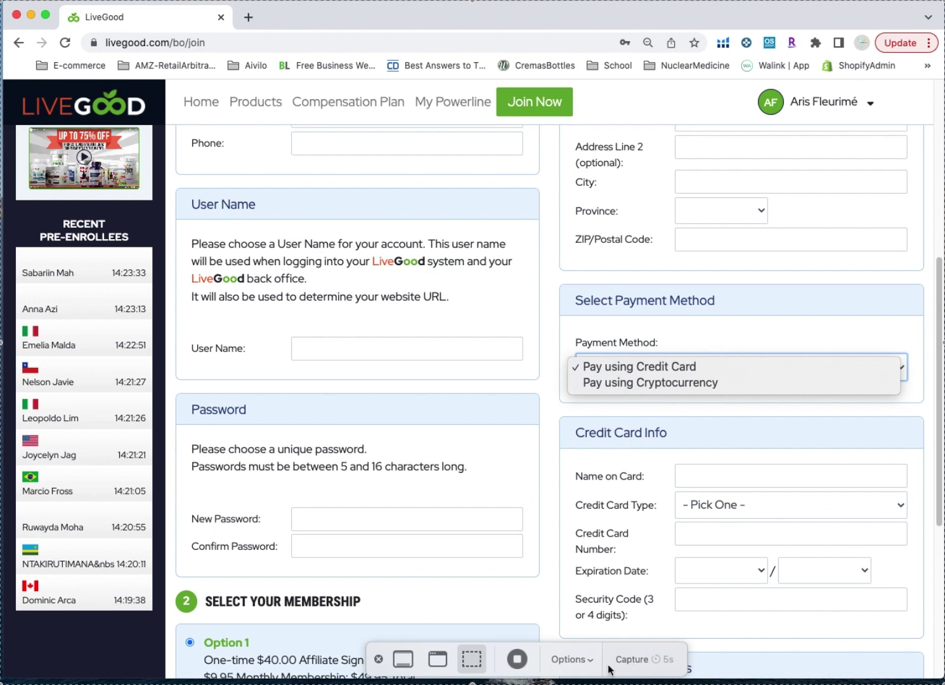
pyautogui.click(517, 659)
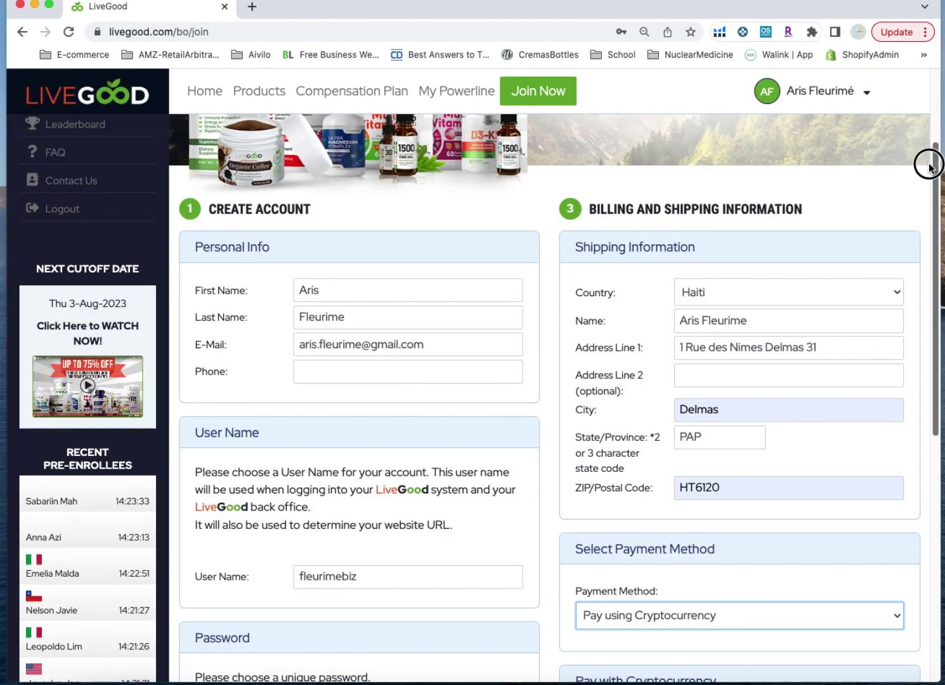
pyautogui.moveTo(930, 165); pyautogui.dragTo(929, 166)
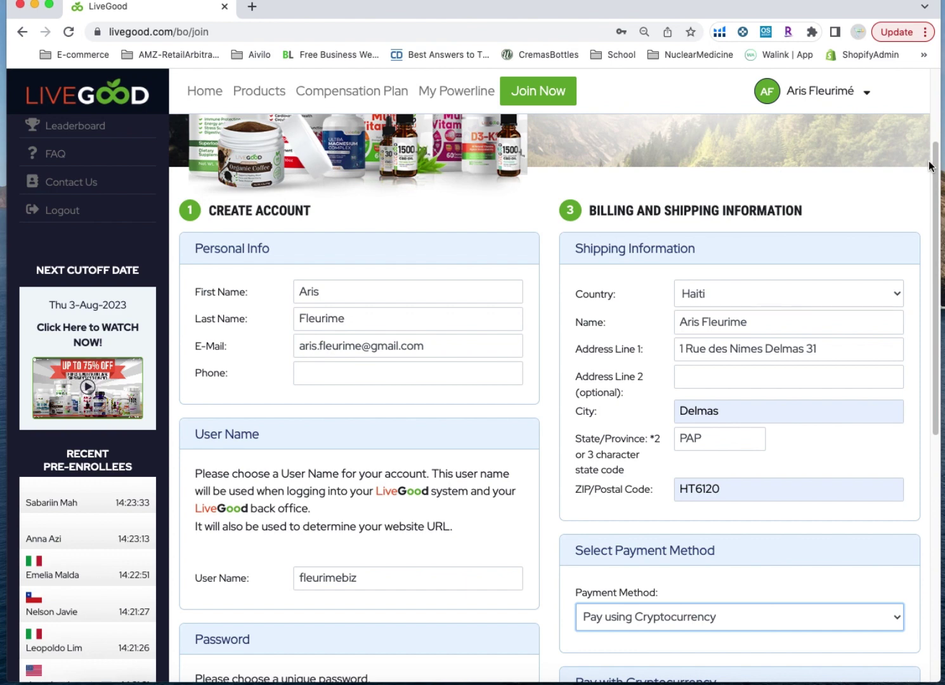
pyautogui.moveTo(930, 164); pyautogui.dragTo(911, 413)
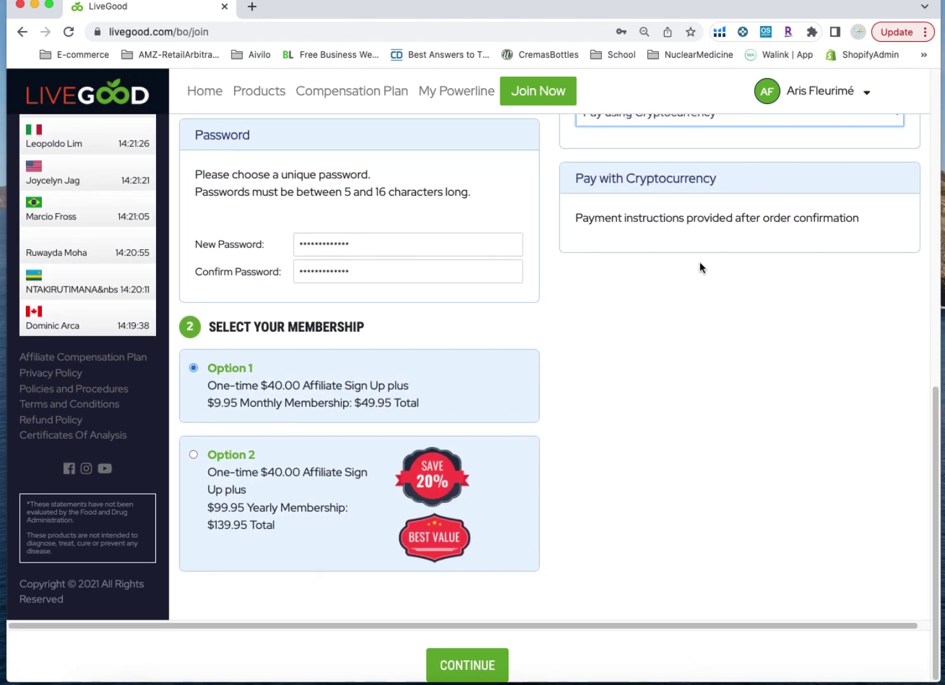
pyautogui.scroll(5, 934, 400)
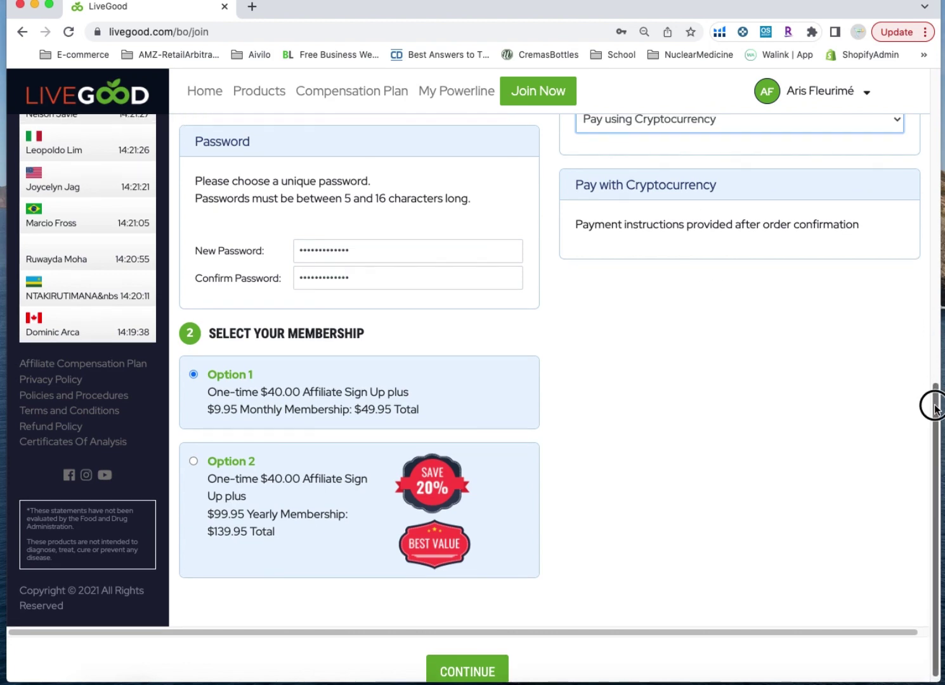
pyautogui.click(655, 264)
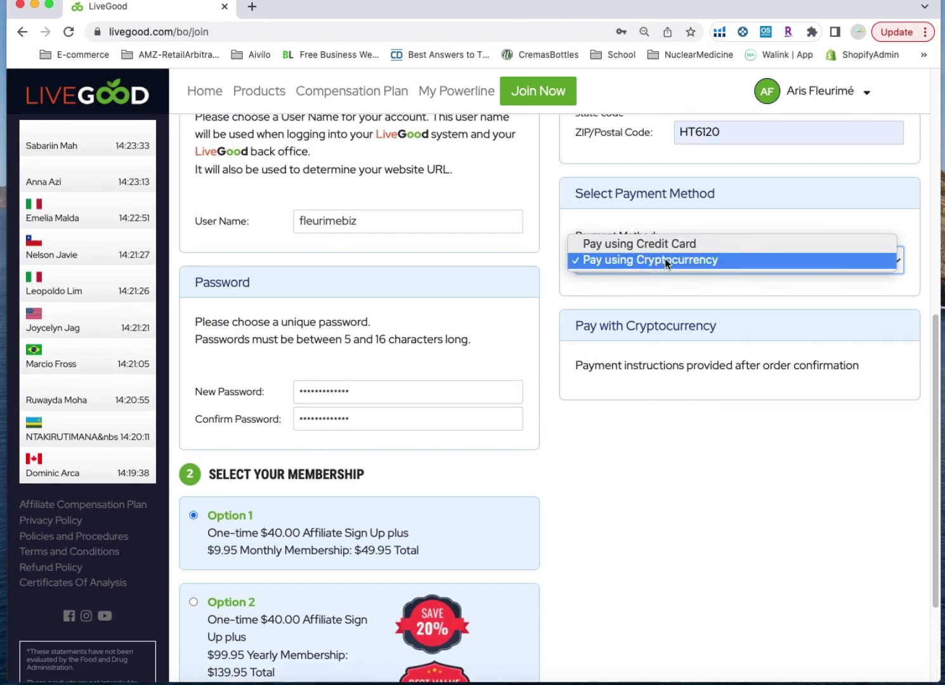
pyautogui.click(905, 362)
pyautogui.moveTo(936, 345); pyautogui.dragTo(935, 335)
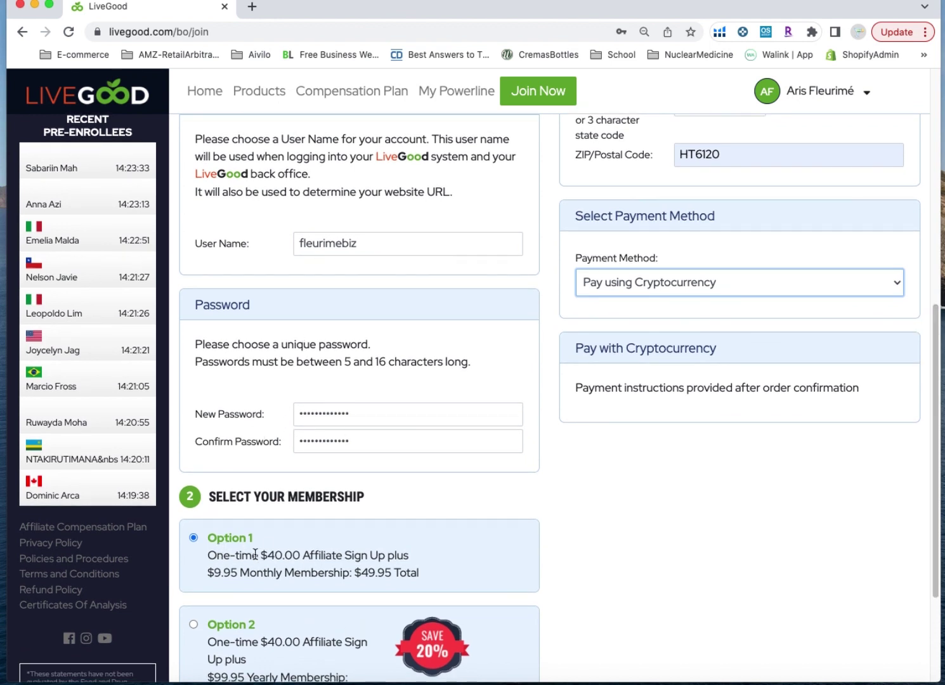
pyautogui.click(935, 429)
pyautogui.moveTo(934, 428); pyautogui.dragTo(937, 461)
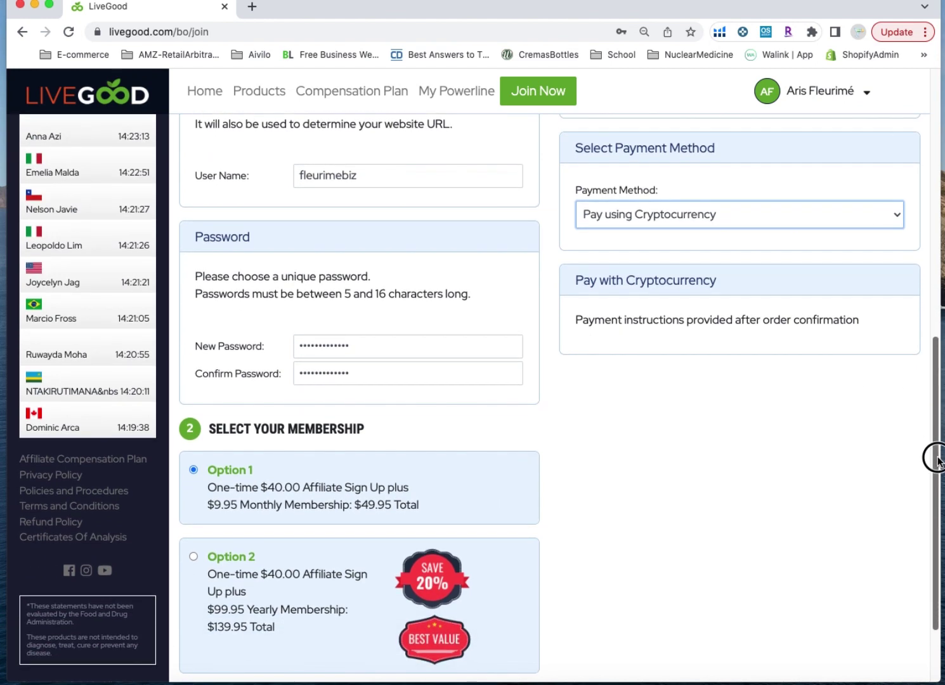
pyautogui.click(661, 216)
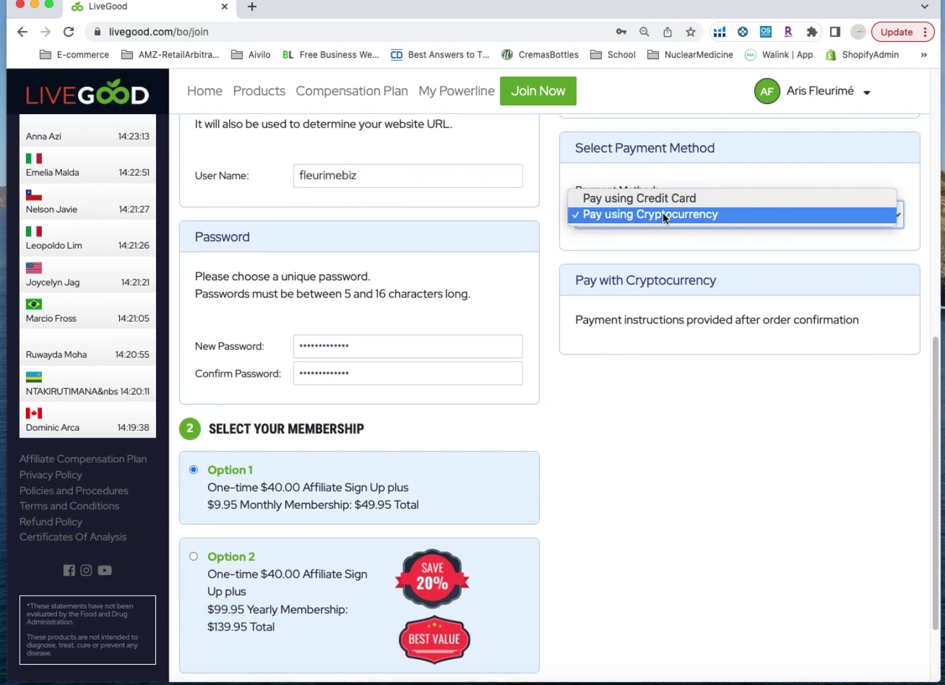
pyautogui.click(657, 217)
pyautogui.moveTo(936, 372); pyautogui.dragTo(929, 461)
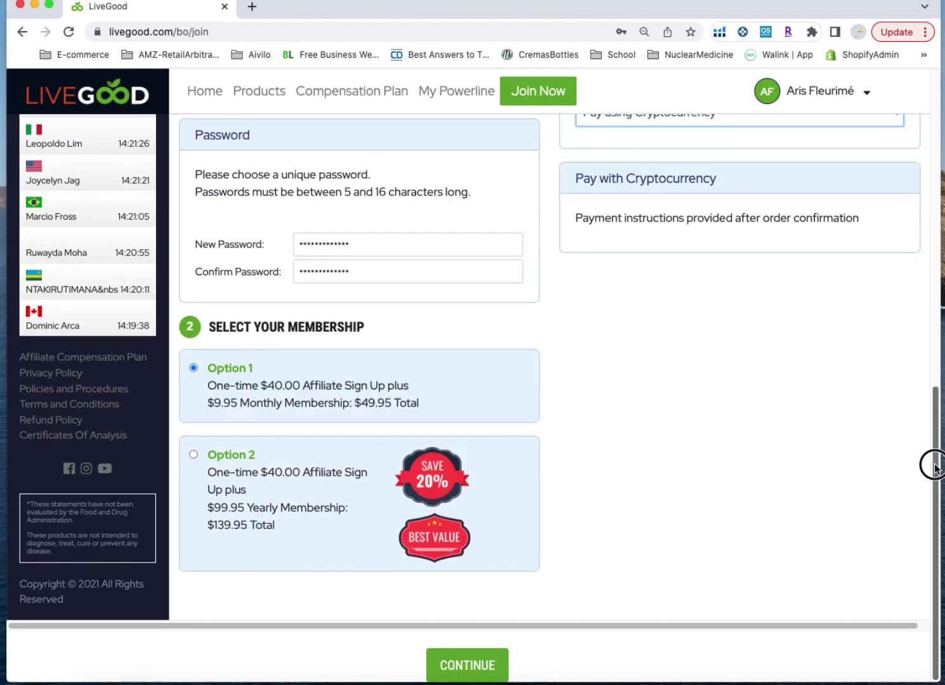
# Submit the form, decline Chrome's address save, and enter a corrected phone number
pyautogui.click(462, 664)
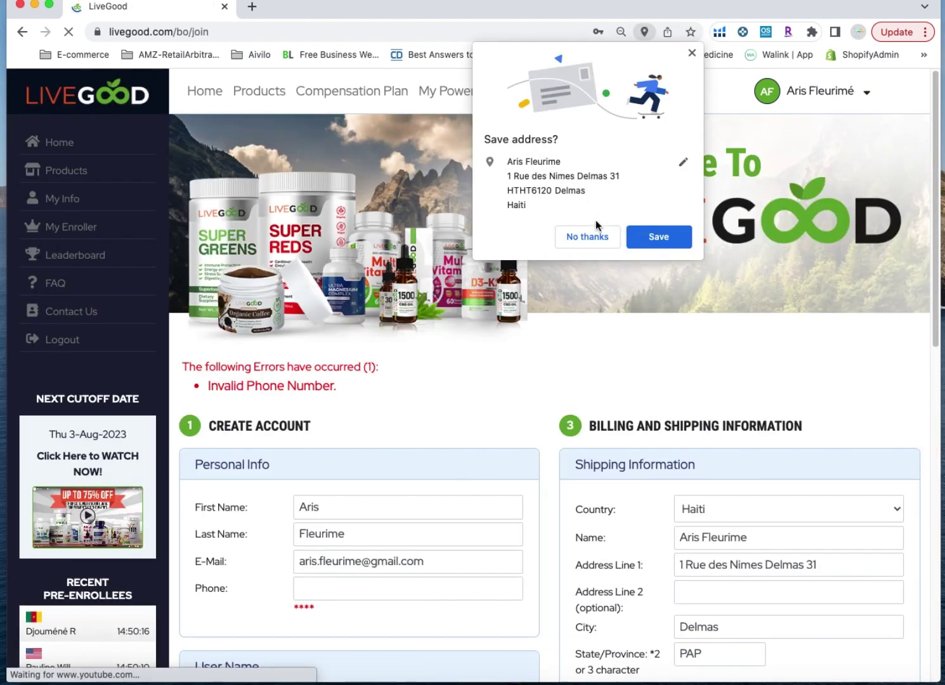
pyautogui.click(596, 239)
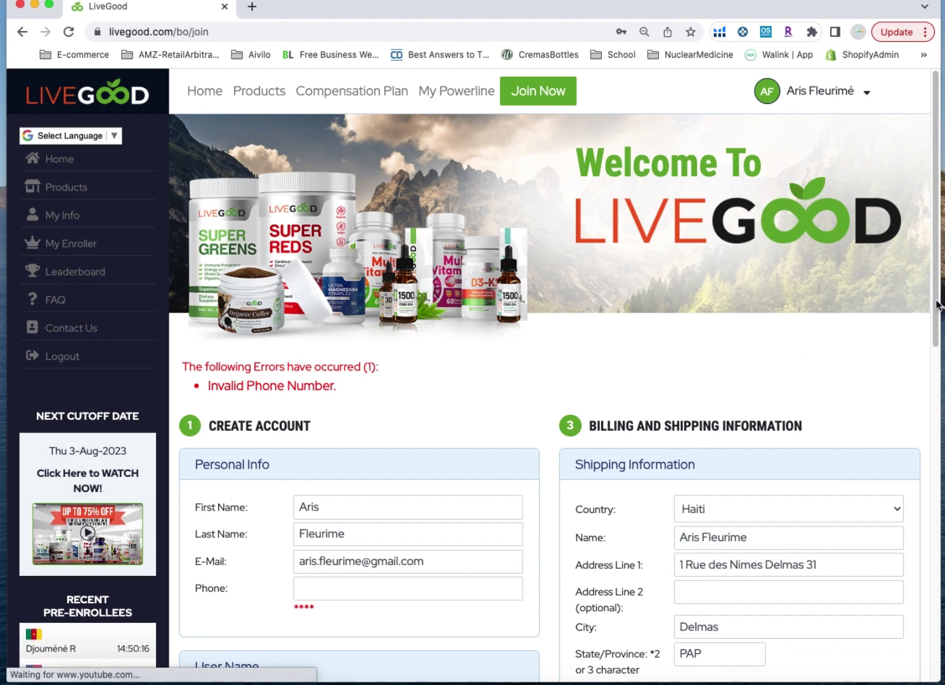
pyautogui.scroll(-3, 934, 246)
pyautogui.click(353, 425)
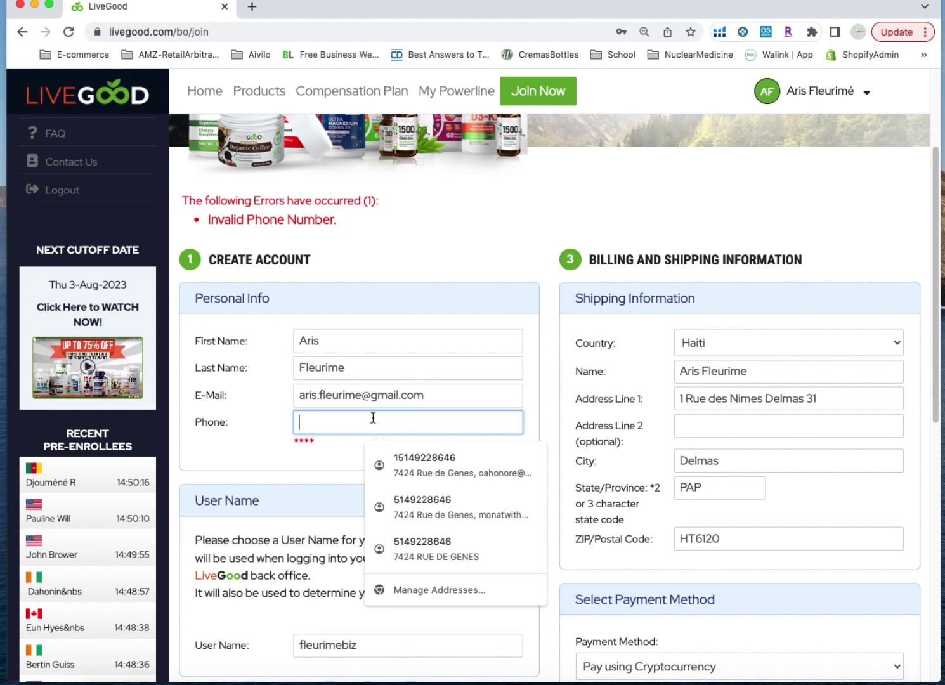
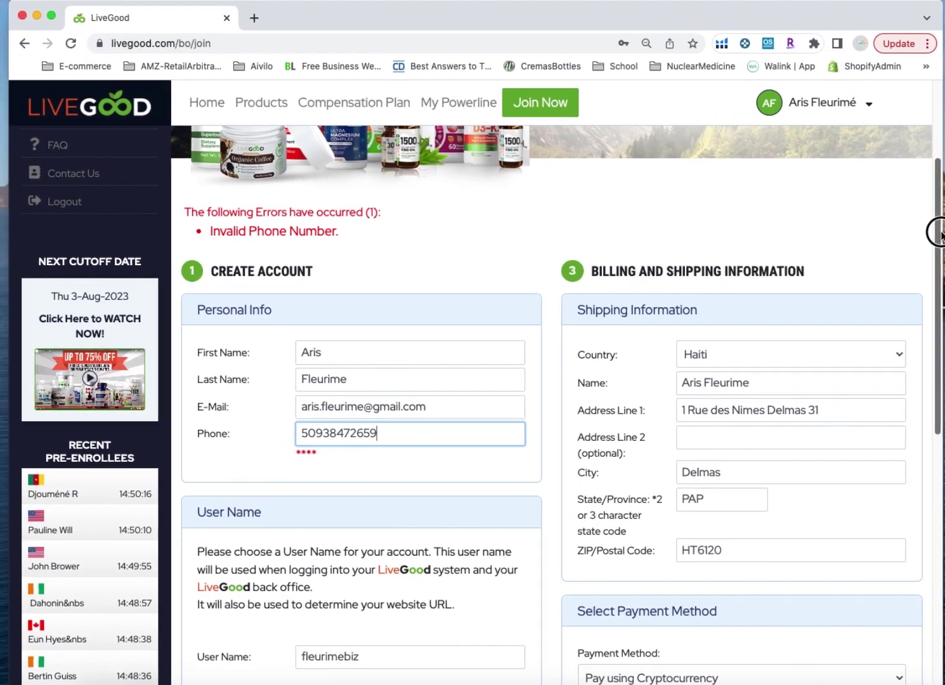
pyautogui.moveTo(935, 233); pyautogui.dragTo(921, 590)
pyautogui.rightClick(475, 672)
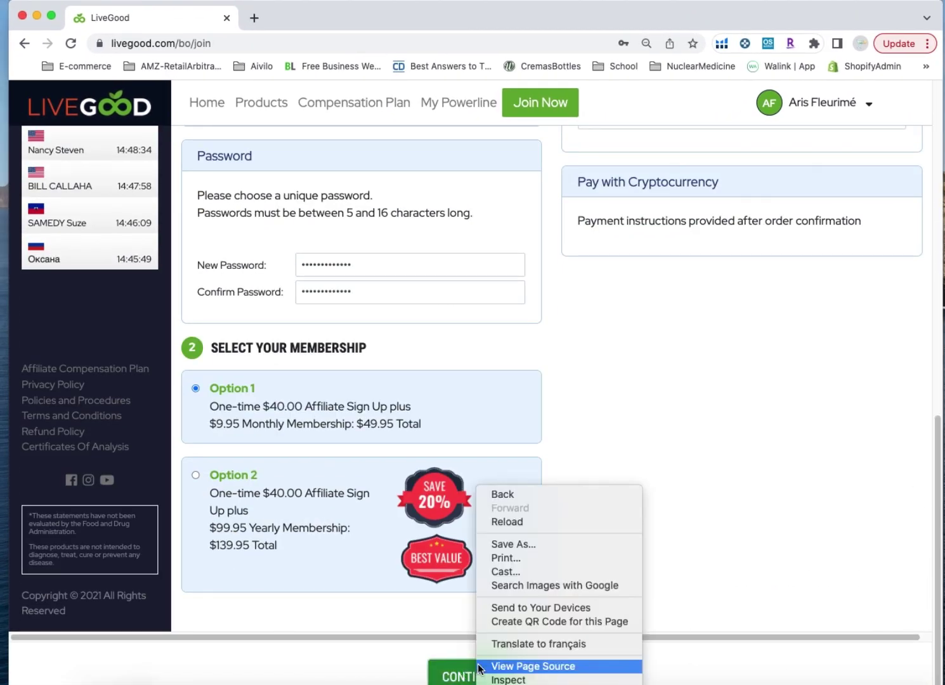
# Resubmit the corrected signup form and decline Chrome's offer to save the password
pyautogui.click(450, 679)
pyautogui.click(451, 678)
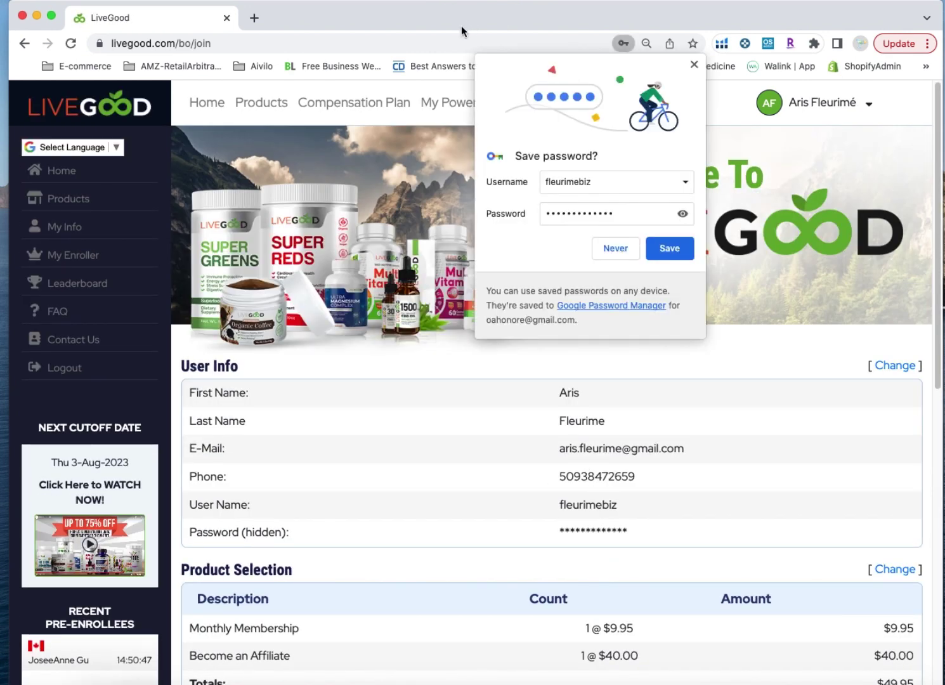
pyautogui.click(615, 248)
pyautogui.click(441, 23)
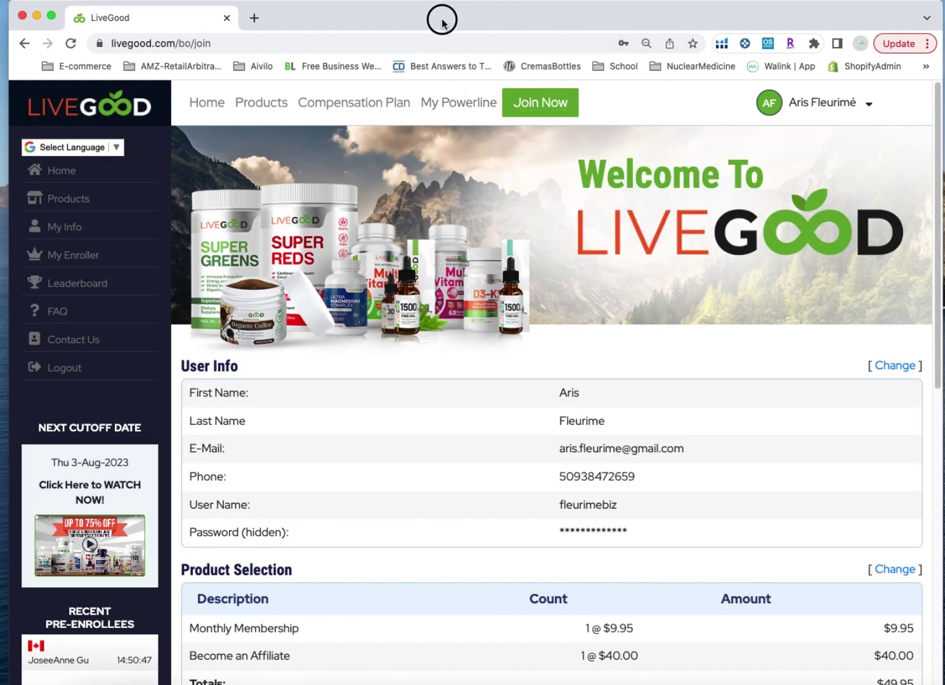
pyautogui.moveTo(442, 22)
pyautogui.mouseDown()
pyautogui.moveTo(434, 14)
pyautogui.moveTo(443, 17)
pyautogui.mouseUp()
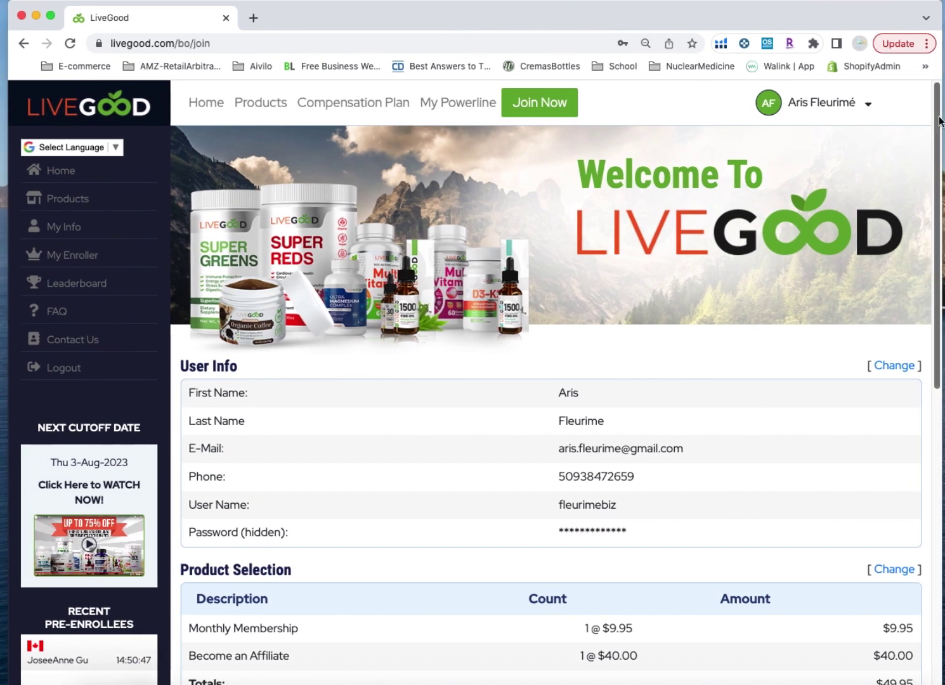
pyautogui.moveTo(938, 114); pyautogui.dragTo(931, 569)
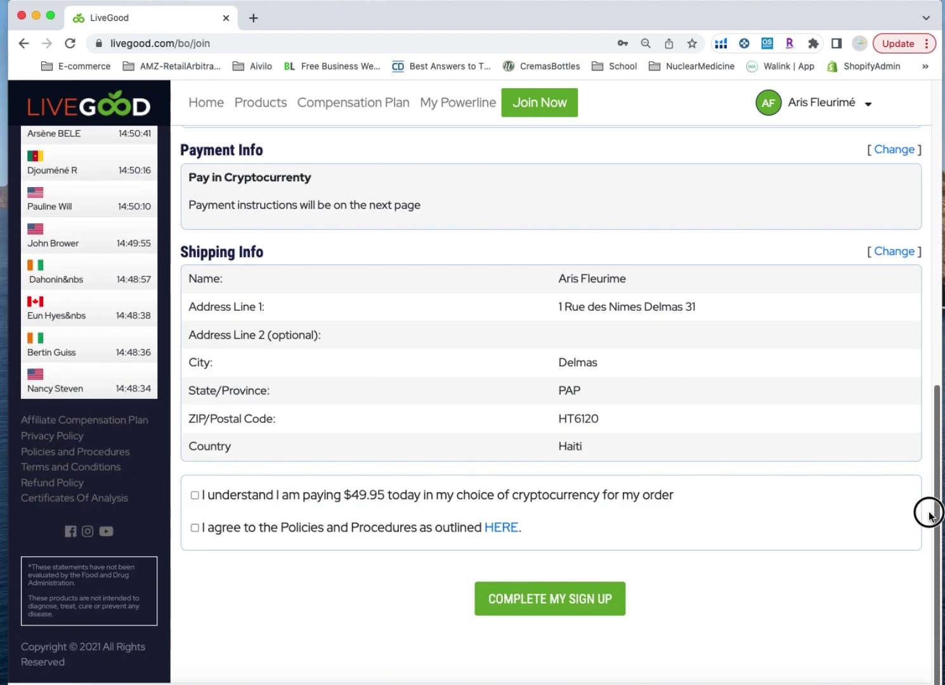
# Tick the $49.95 crypto payment and Policies and Procedures boxes, then complete the sign up
pyautogui.click(195, 495)
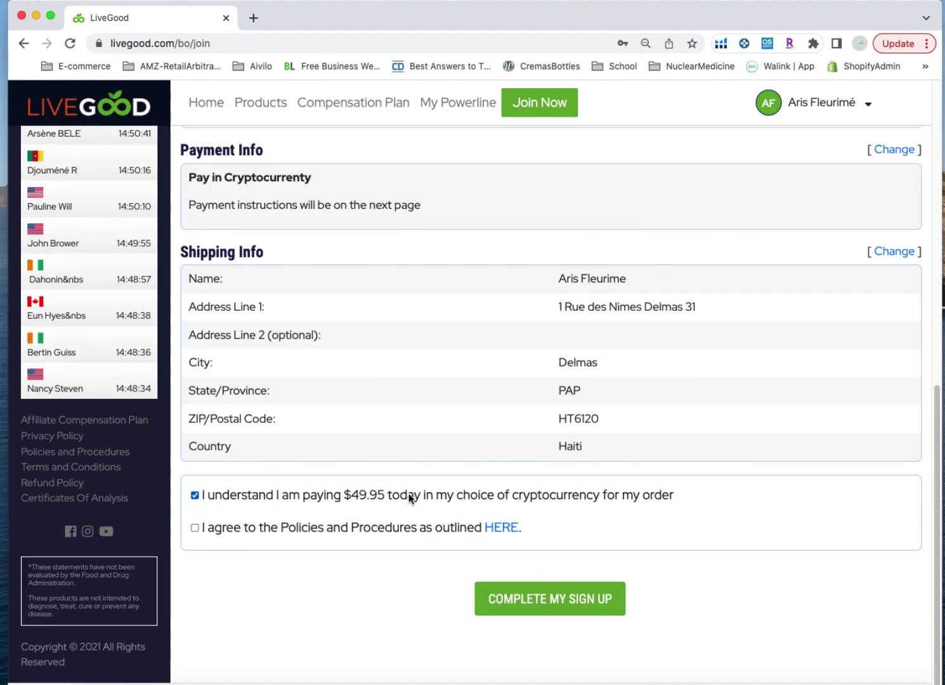
pyautogui.click(195, 528)
pyautogui.click(537, 602)
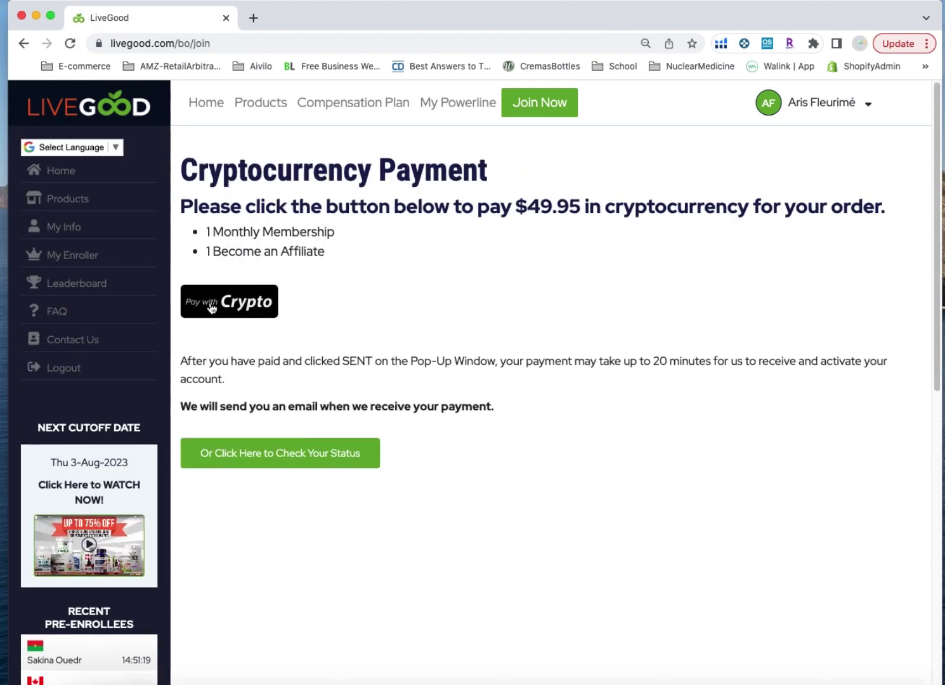
# Start Pay with Crypto and pick Bitcoin from the payment currency list
pyautogui.click(213, 304)
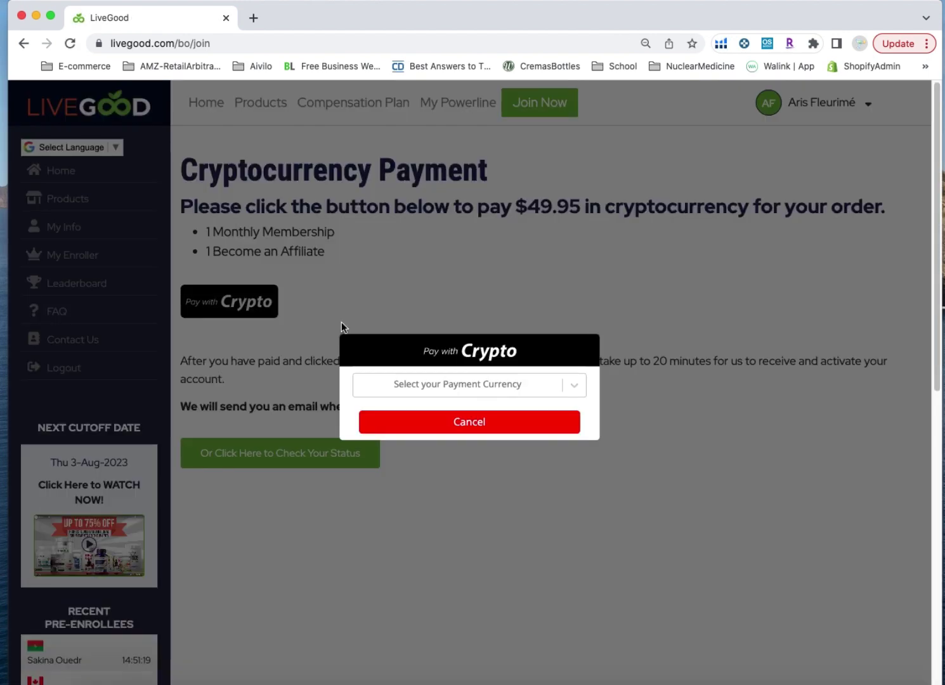
pyautogui.click(566, 386)
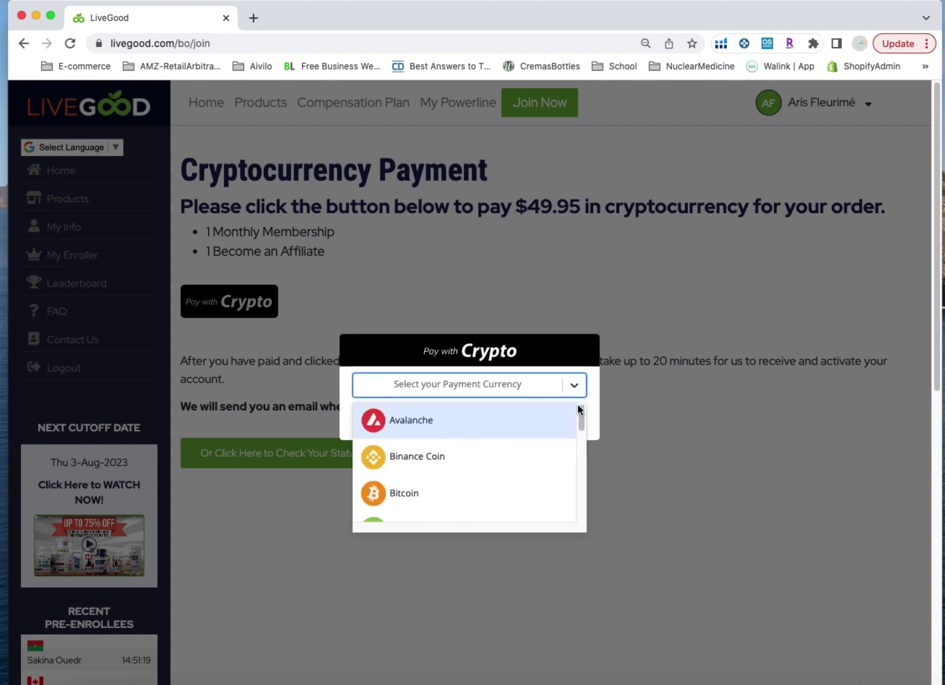
pyautogui.moveTo(580, 414); pyautogui.dragTo(577, 389)
pyautogui.moveTo(577, 416); pyautogui.dragTo(581, 432)
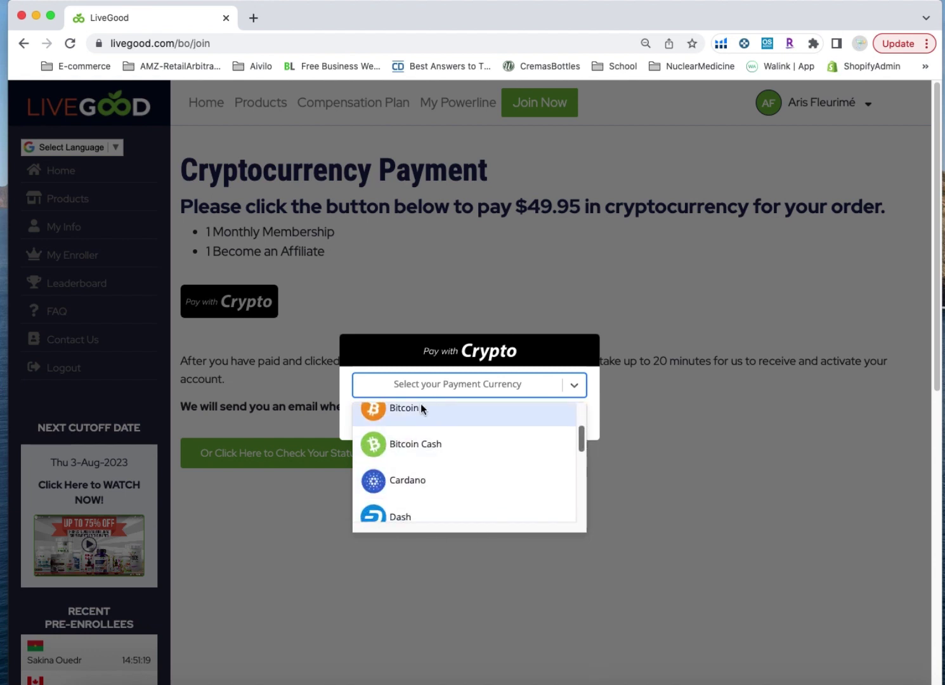
pyautogui.click(407, 416)
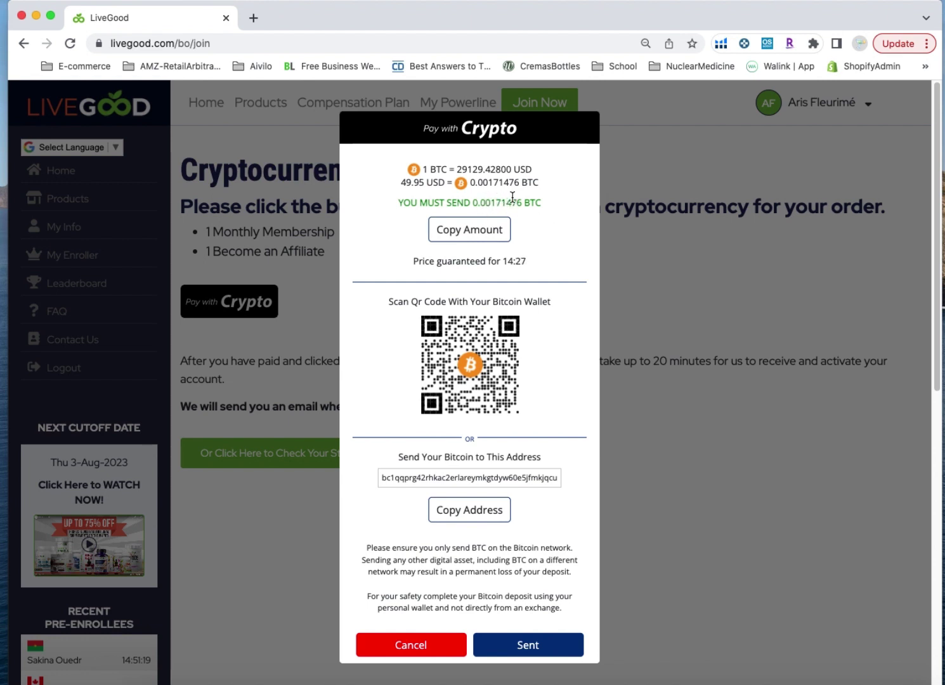
# Highlight the 0.00171476 BTC amount to send, then mark the payment as Sent
pyautogui.moveTo(544, 203); pyautogui.dragTo(510, 204)
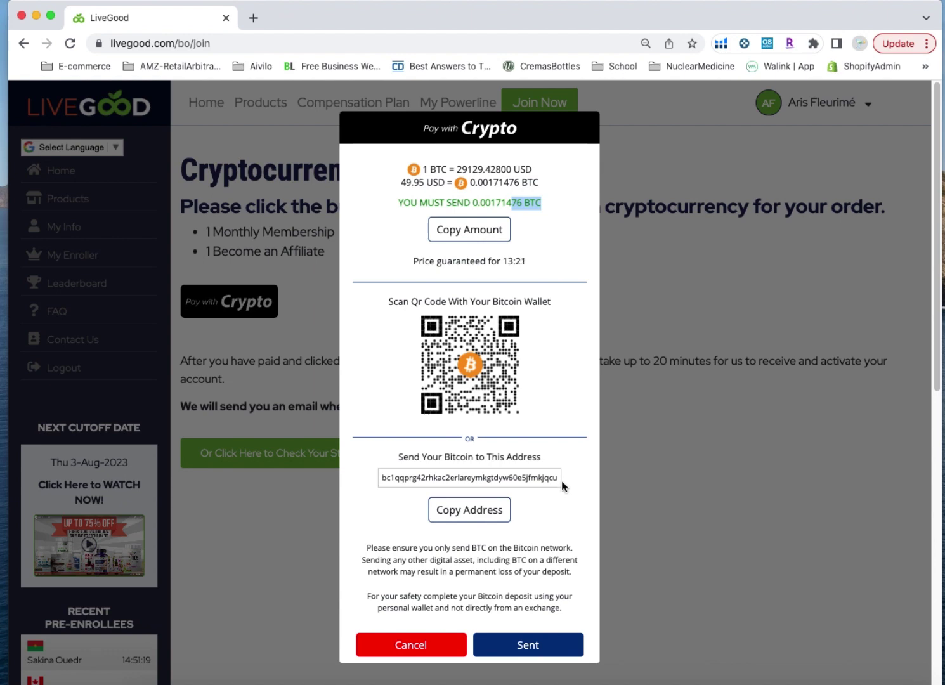
pyautogui.click(535, 644)
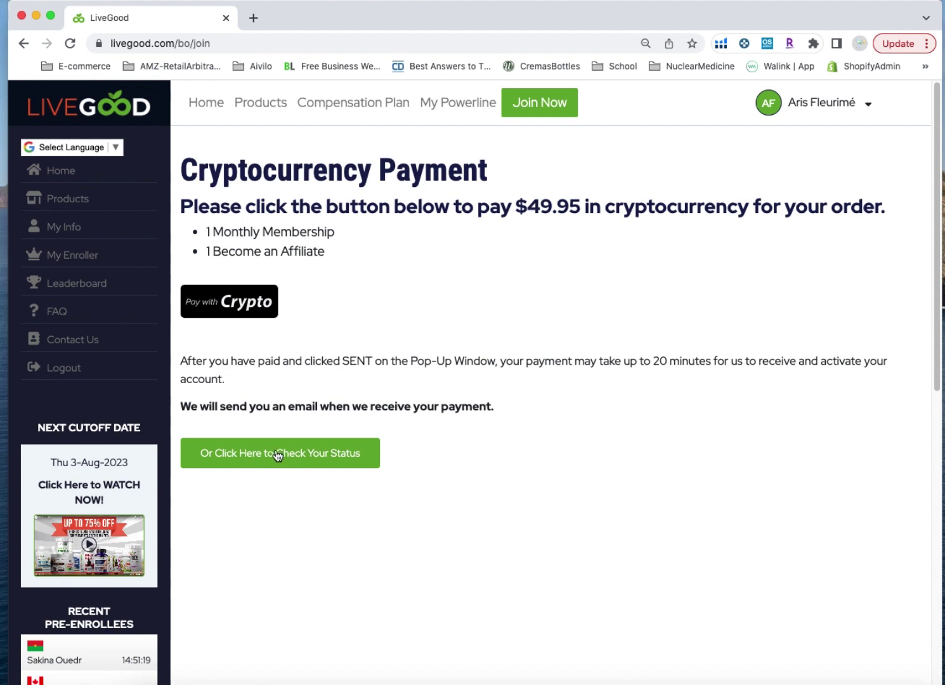
# Open 'Or Click Here to Check Your Status' to see the order's payment status
pyautogui.click(317, 464)
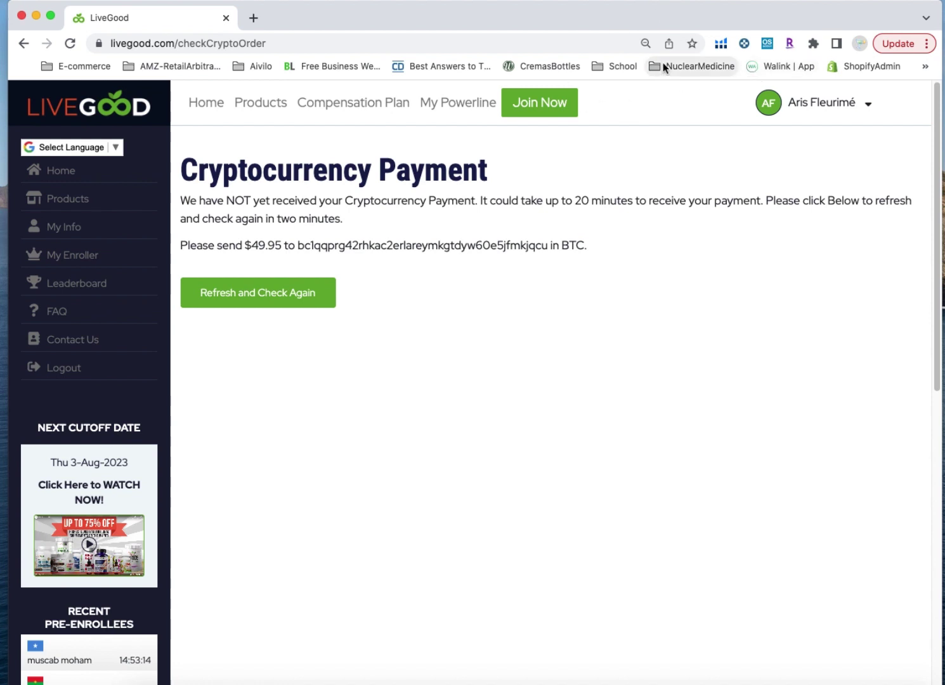
pyautogui.press('super+shift+5')
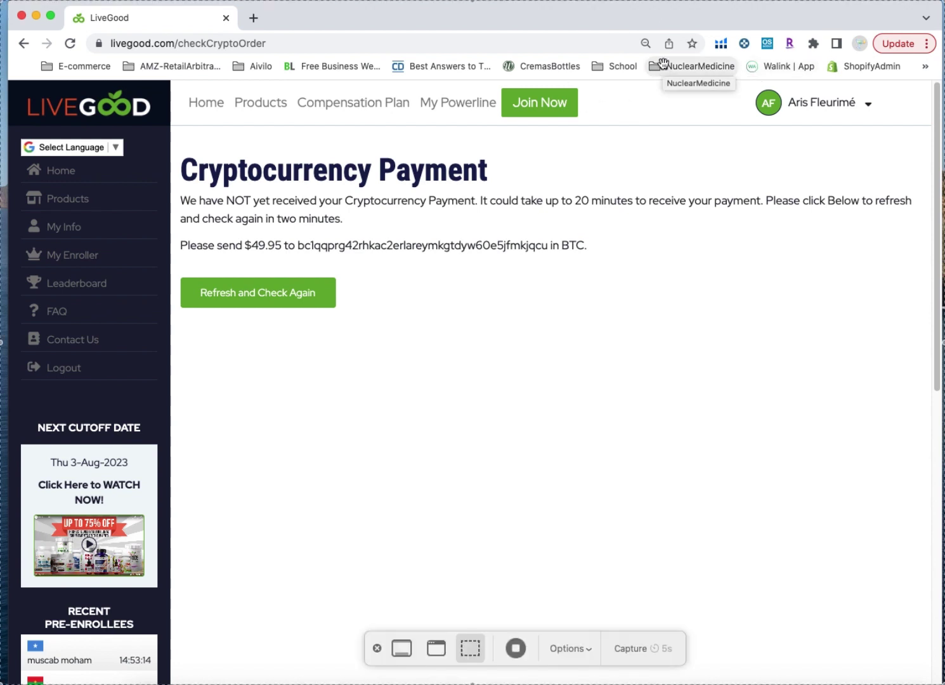